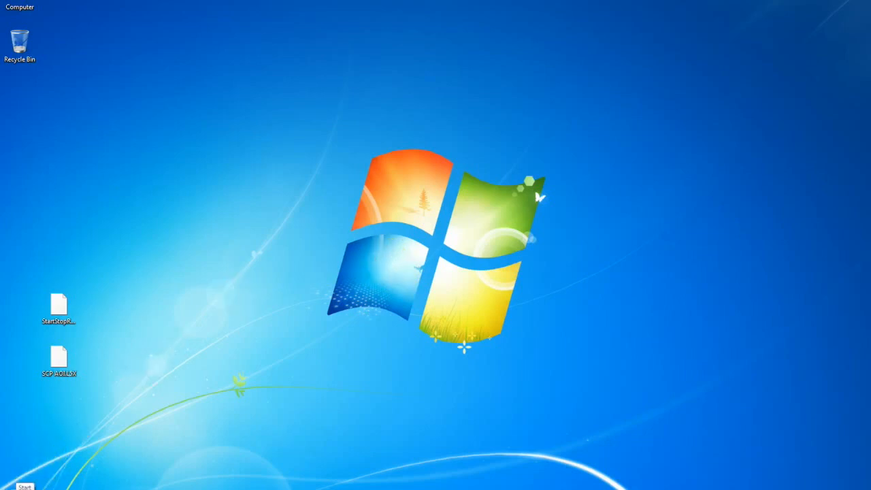
Step: Launch RSLinx Classic from Start > All Programs > Rockwell Software > RSLinx
click(14, 485)
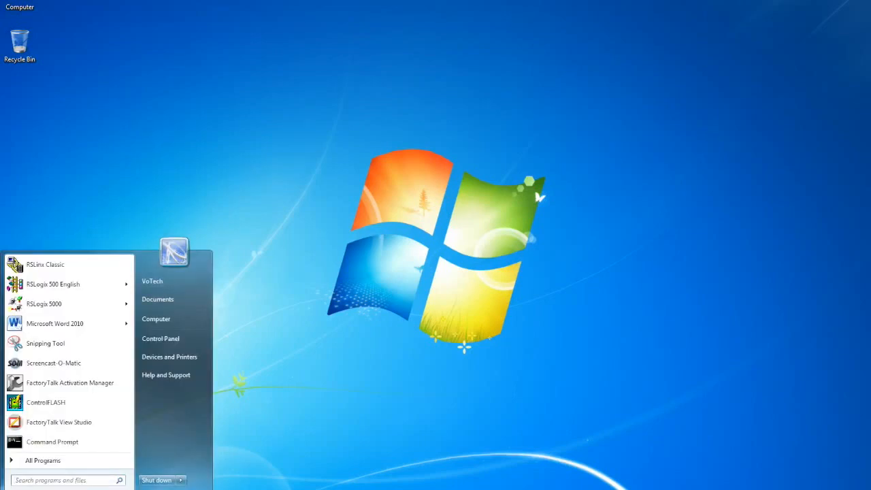
click(66, 272)
click(32, 461)
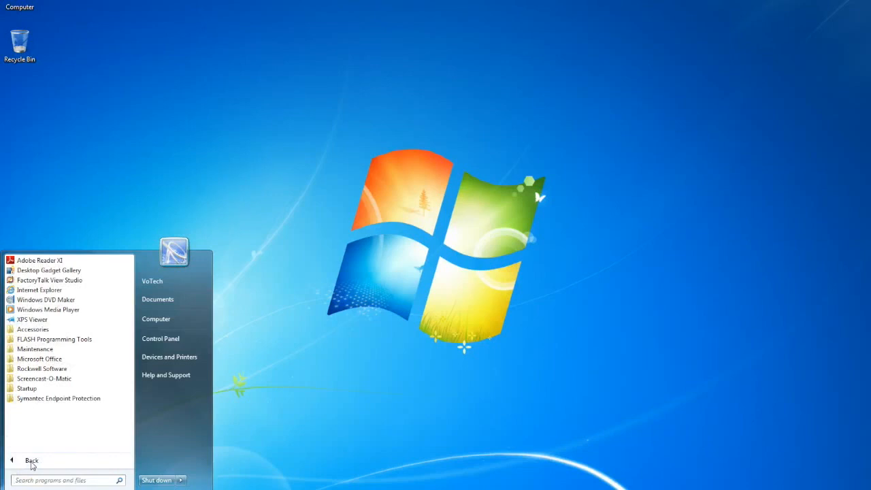
click(42, 369)
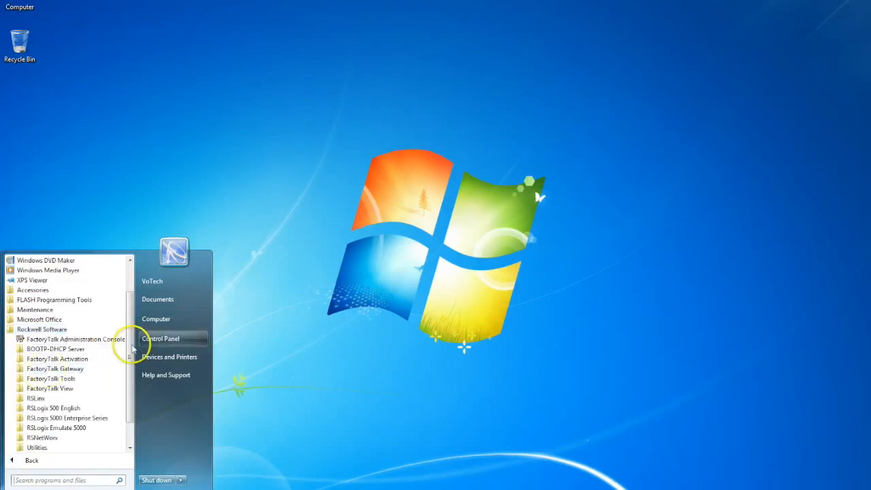
scroll(128, 350, down, 2)
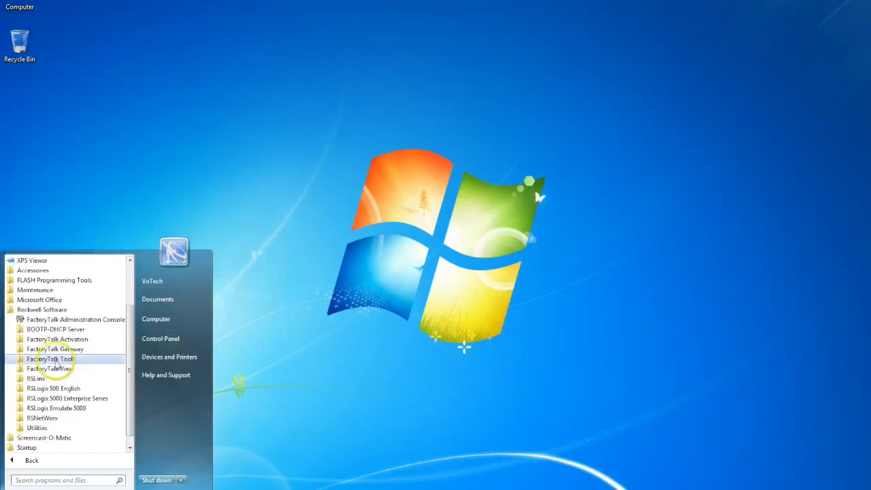
click(34, 380)
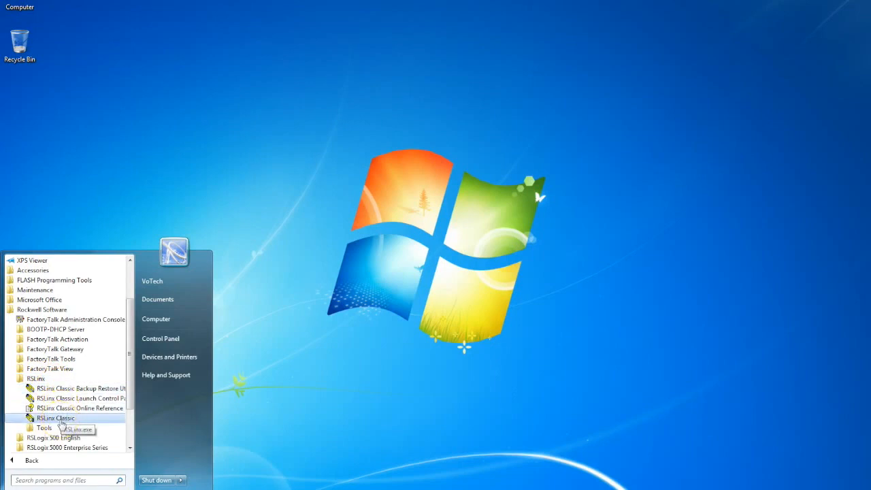
click(56, 418)
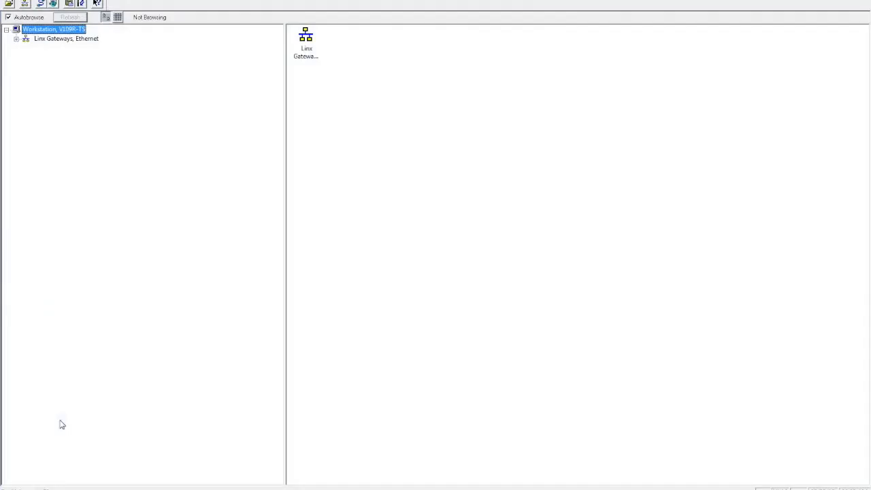
click(76, 422)
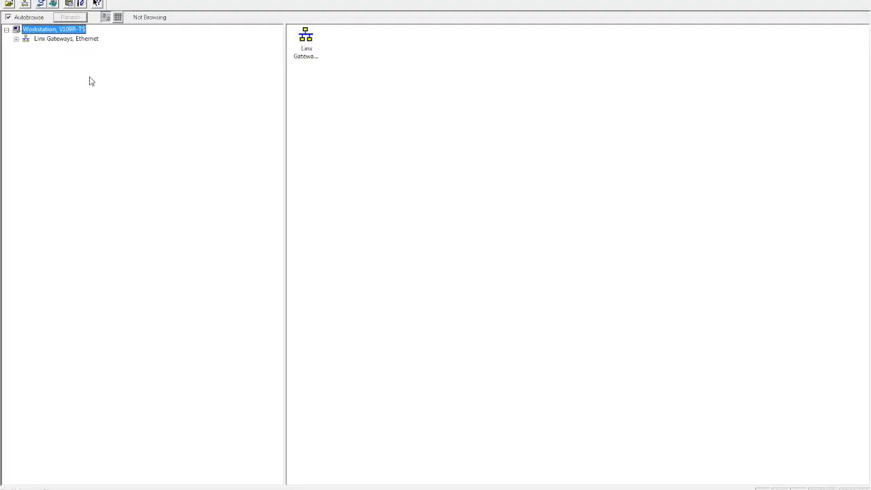
Step: Open Configure Drivers and list the available driver types, including EtherNet/IP Driver
click(41, 4)
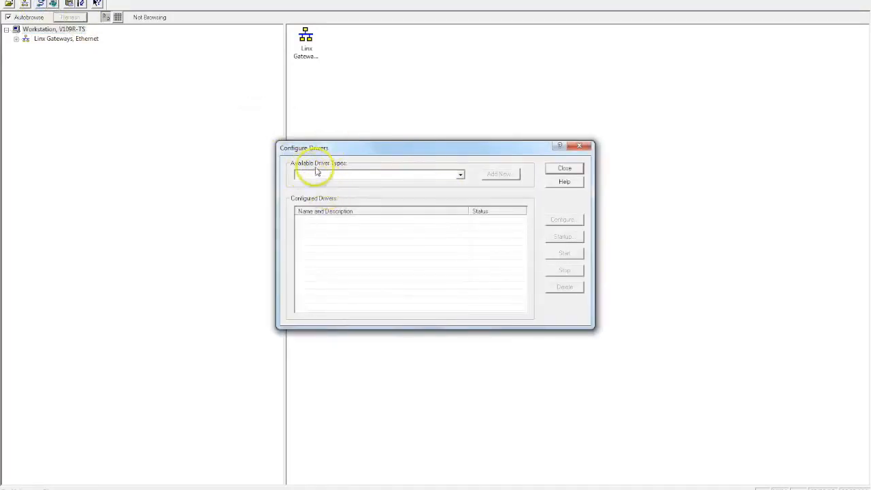
click(460, 175)
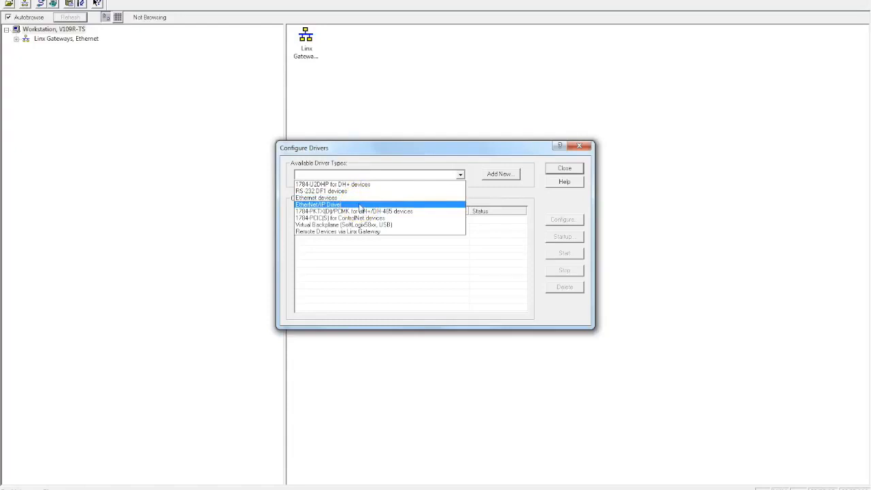
Step: Add an EtherNet/IP Driver, renaming it from AB_ETHIP-1 to Teacher_1
click(360, 206)
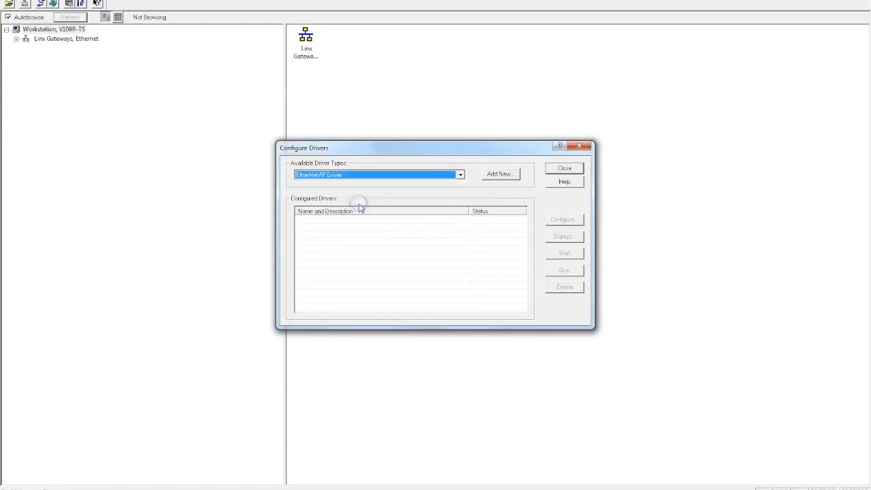
click(498, 176)
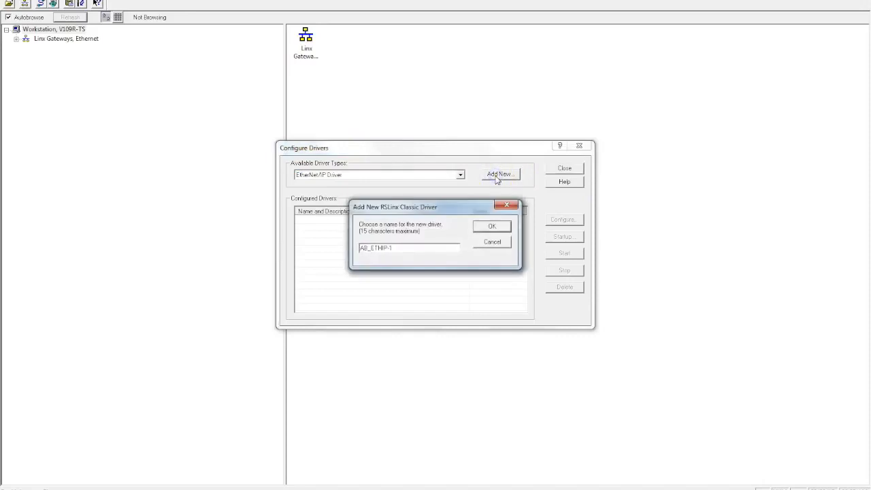
drag(410, 248, 334, 258)
text(Teacher_1)
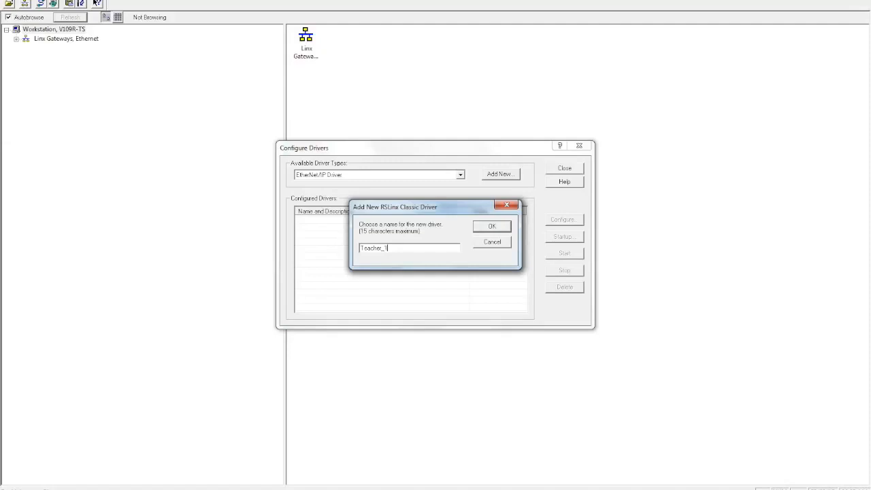
click(492, 226)
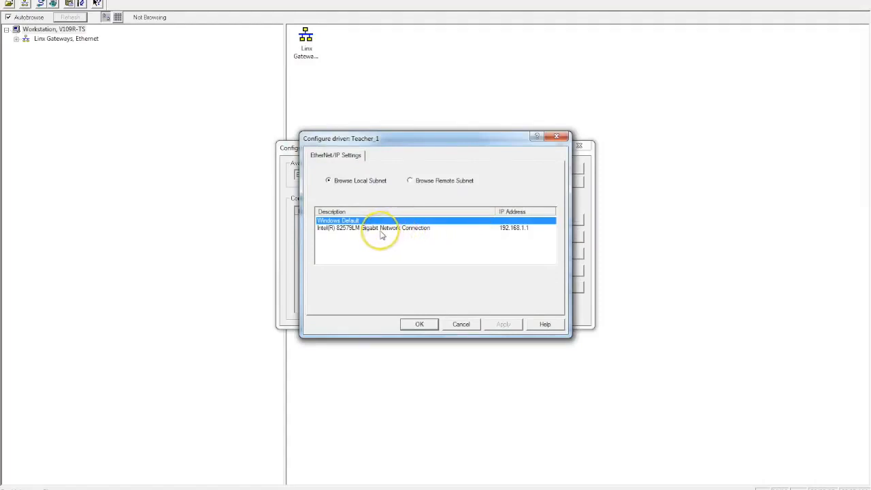
Step: Accept Teacher_1's Browse Local Subnet and Windows Default settings
click(418, 327)
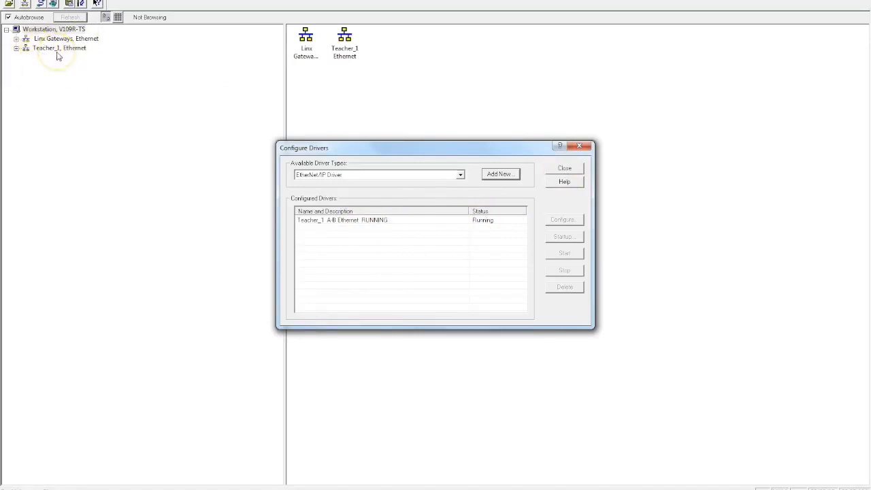
Step: Browse Teacher_1 for its MicroLogix 1400, 1769-L35E and PanelView devices, then reopen Configure Drivers
click(567, 171)
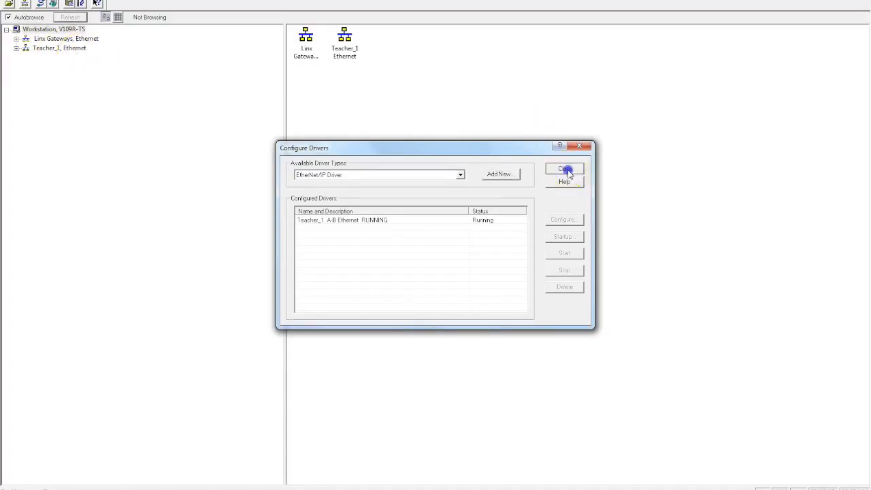
click(15, 49)
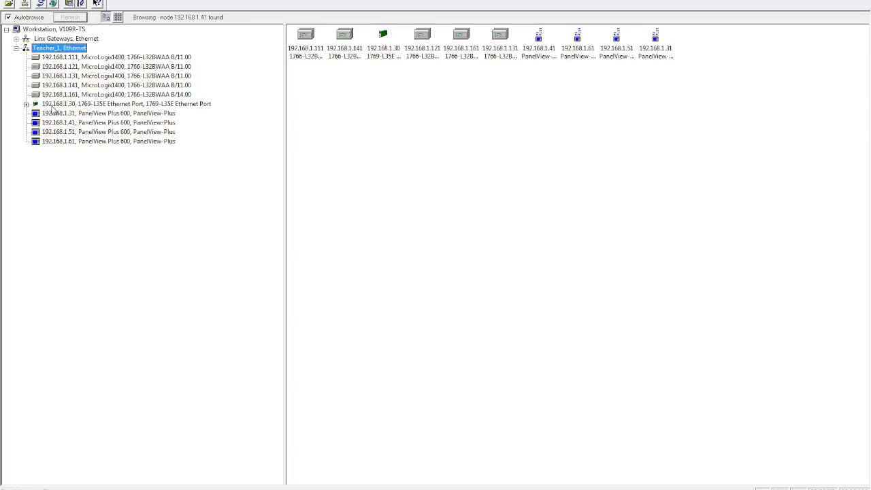
click(16, 49)
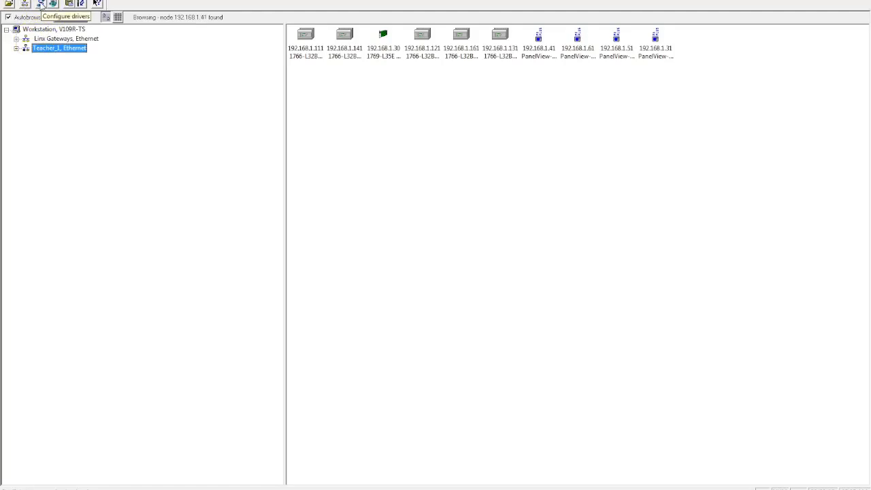
click(40, 5)
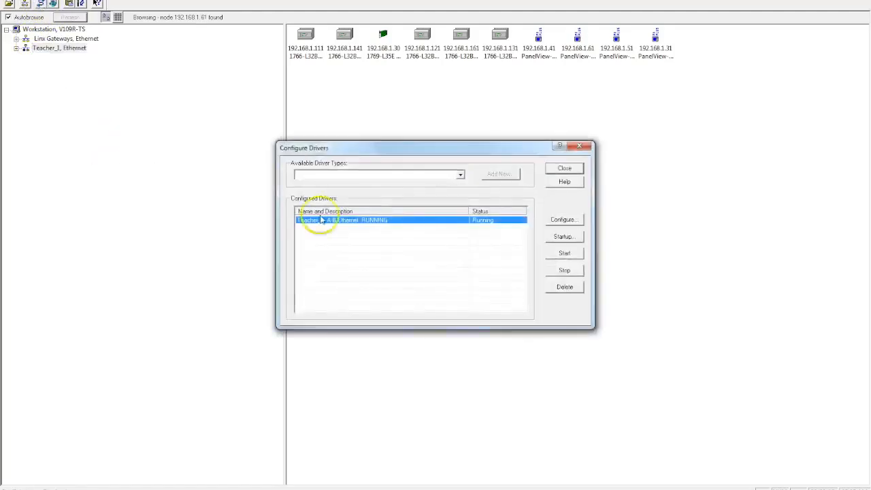
Step: Add an Ethernet devices driver, renaming it from AB_ETH-1 to Teacher_2
click(460, 177)
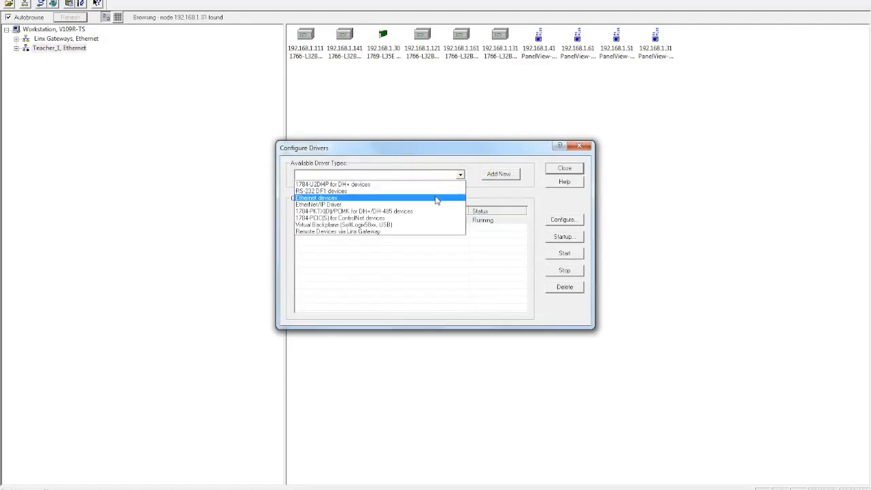
click(437, 199)
click(499, 175)
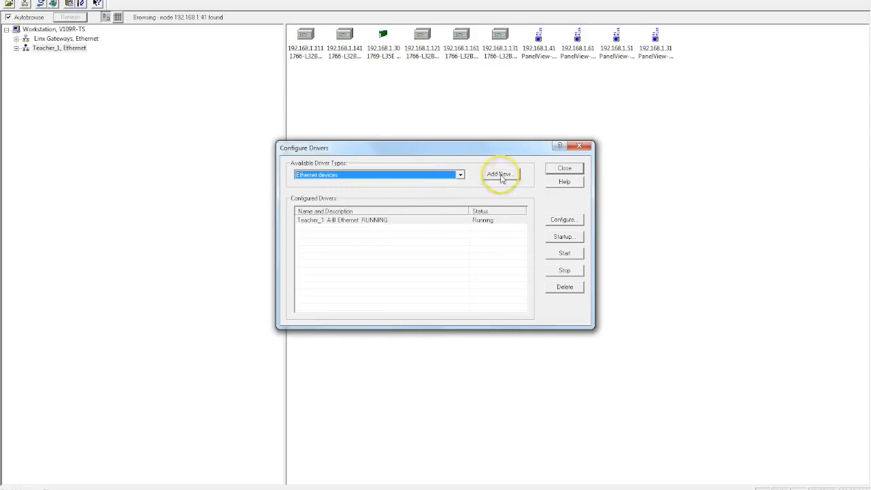
click(397, 250)
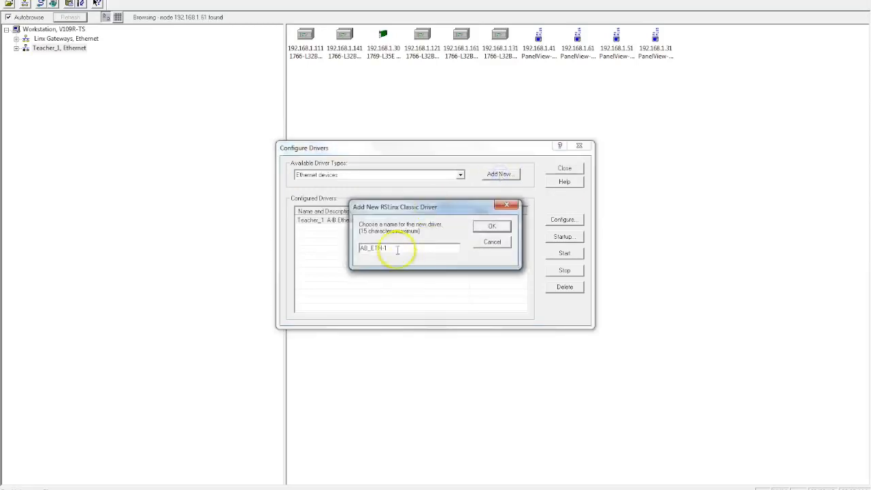
drag(397, 250, 308, 249)
text(TEach)
key(BackSpace)
key(BackSpace)
key(BackSpace)
key(BackSpace)
text(eacher_2)
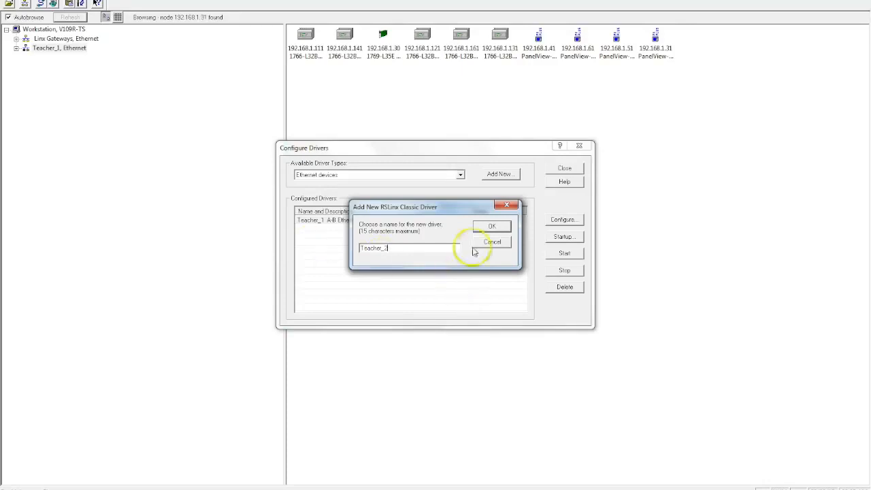
click(492, 226)
Step: Map Teacher_2's station 0 to host 192.168.1.111, apply, and save
click(492, 226)
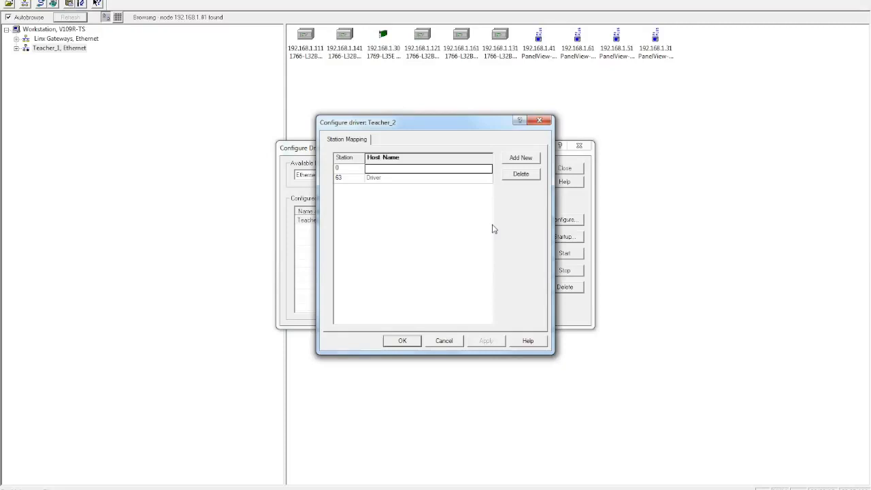
text(192)
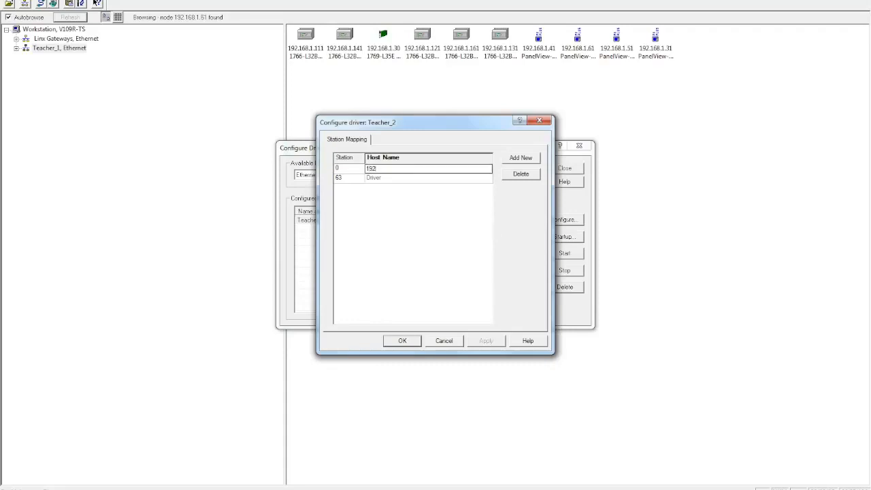
text(.168.1.111)
key(Return)
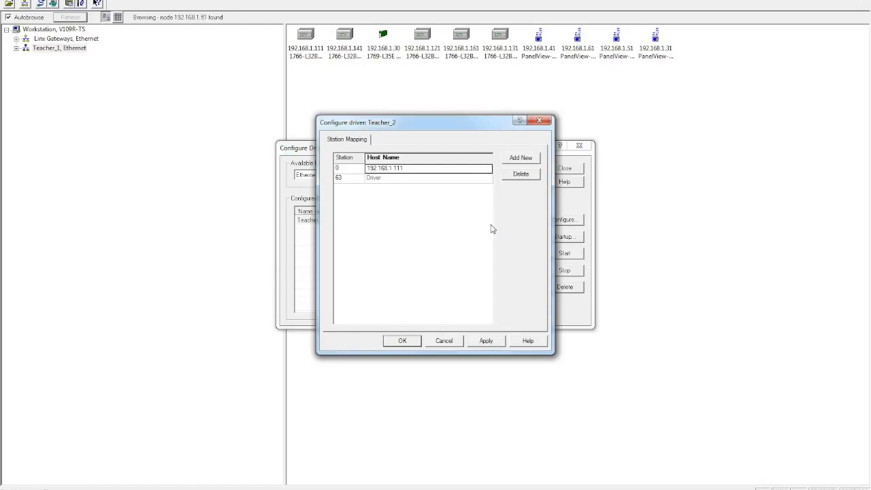
click(391, 168)
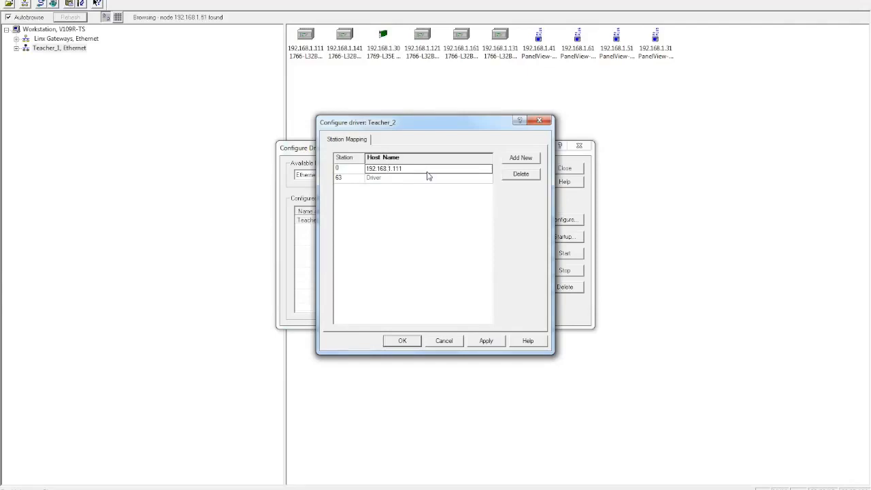
click(486, 343)
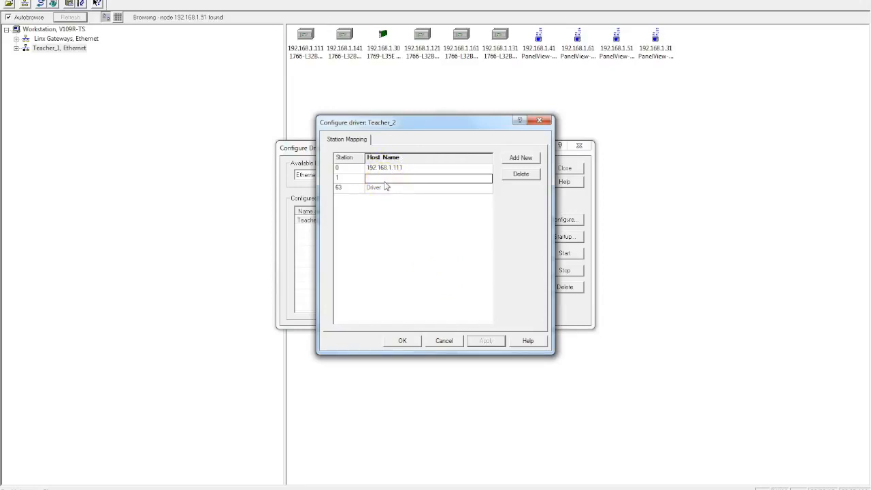
click(402, 341)
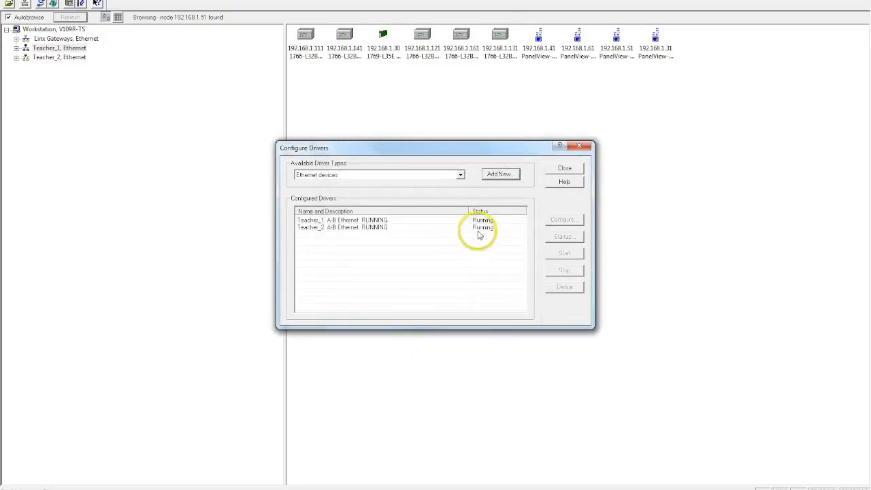
Step: Close Configure Drivers and browse Teacher_2 to find the MicroLogix 1400 at 192.168.1.111
click(564, 170)
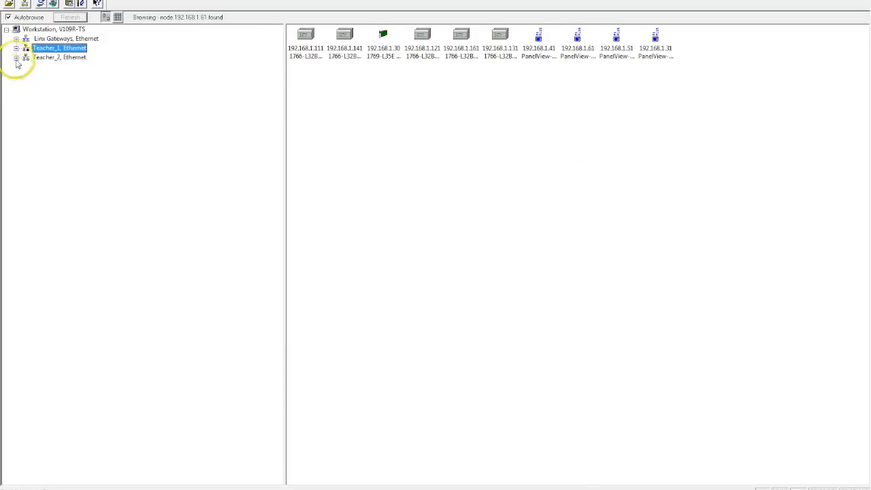
click(17, 58)
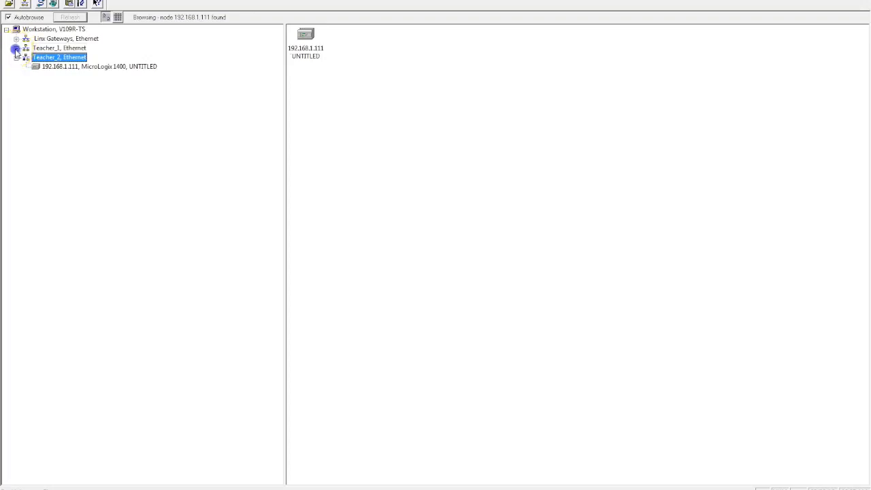
Step: Expand Teacher_1 to list its MicroLogix 1400s, 1769-L35E and four PanelView Plus 600s
click(15, 48)
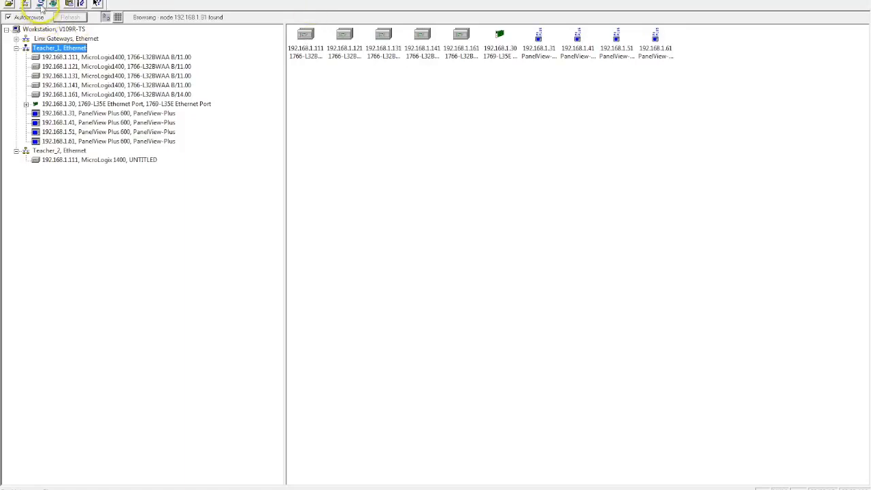
Step: Review Configure Drivers showing Teacher_1 and Teacher_2 both Running, then close it
click(40, 5)
click(460, 175)
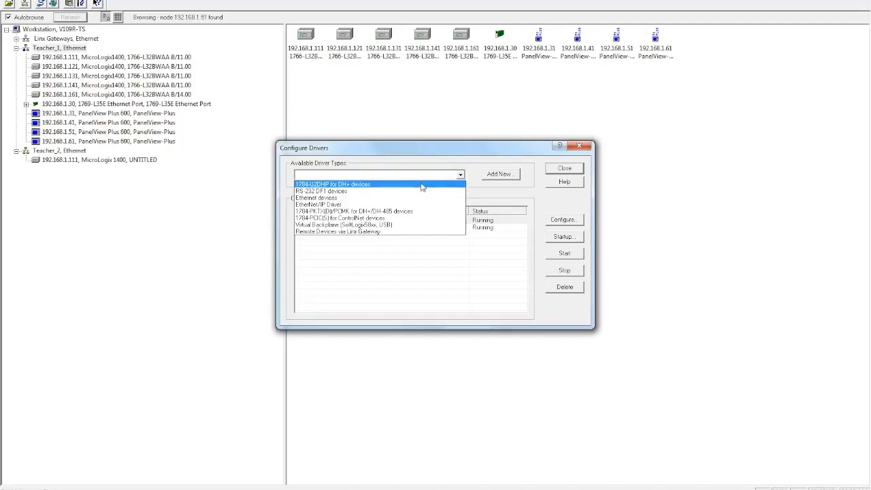
click(418, 200)
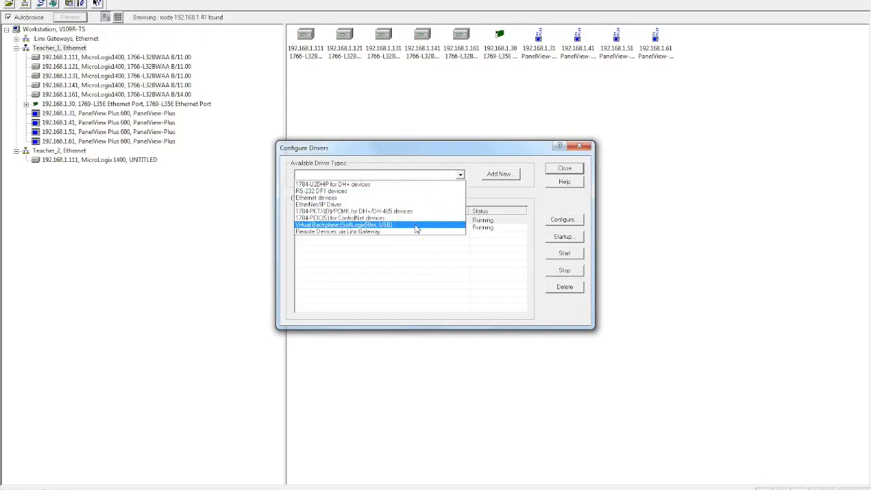
click(509, 194)
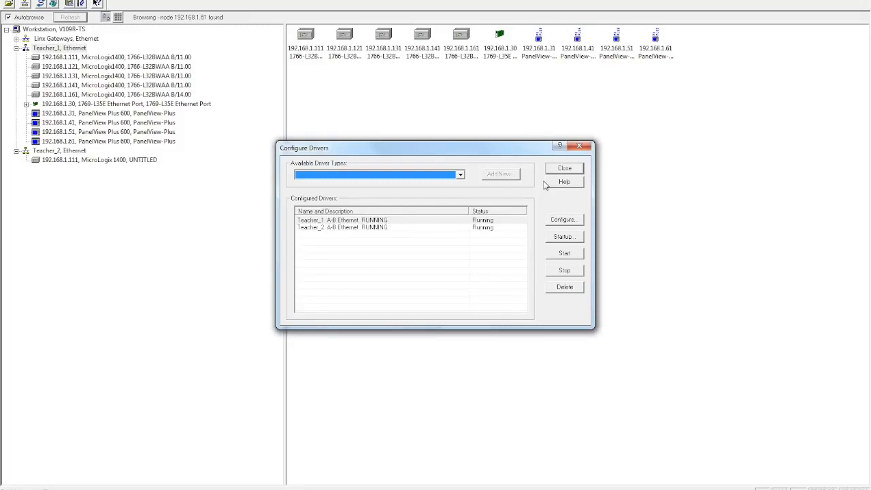
click(566, 170)
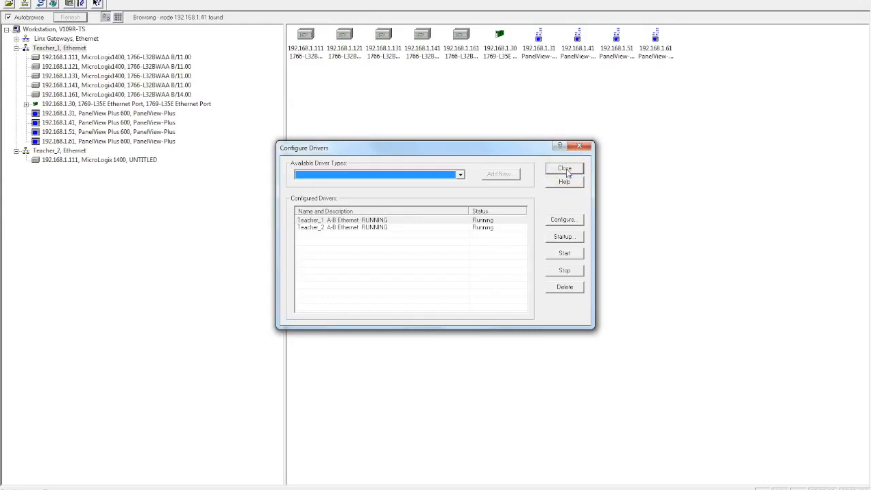